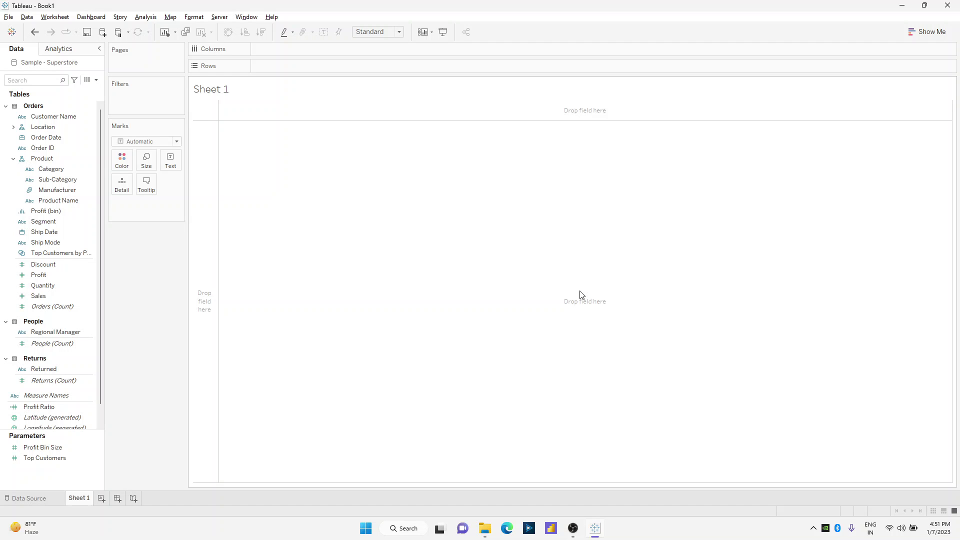
List every Sub-Category as table rows, with the view set to Entire View.
click(57, 181)
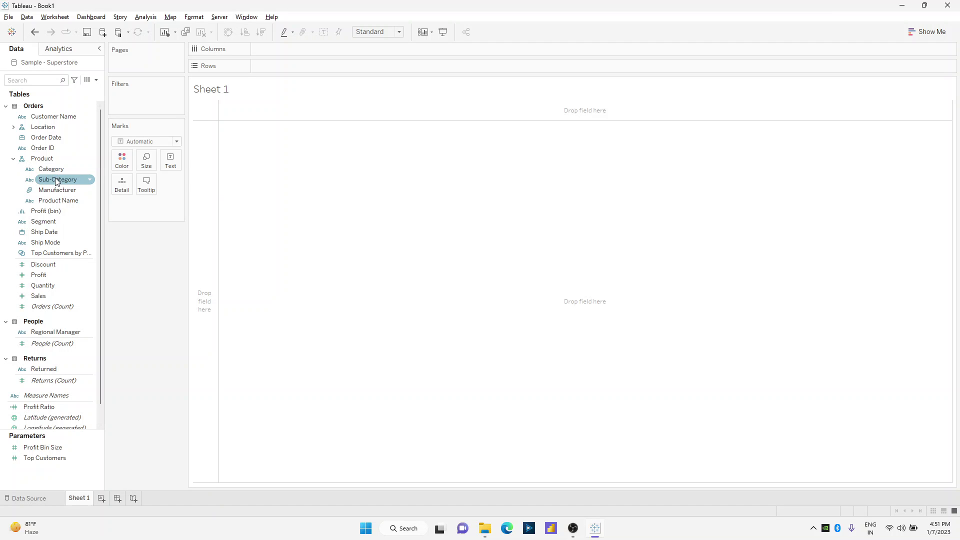
double_click(57, 181)
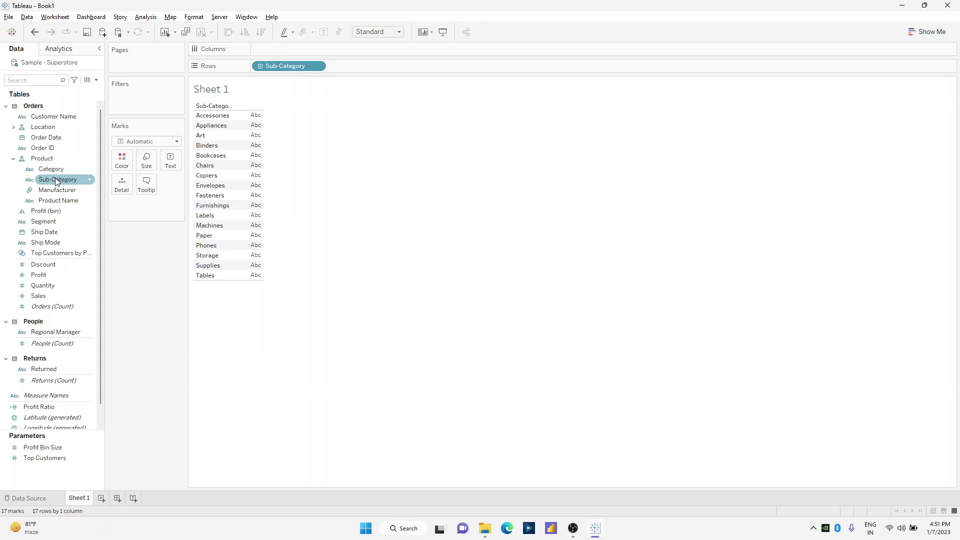
click(400, 34)
click(388, 67)
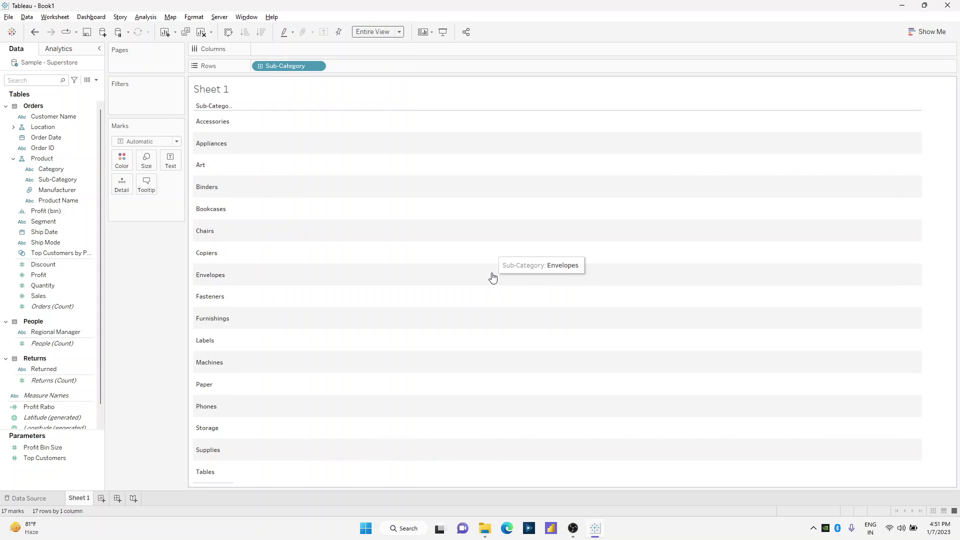
Add Profit, Sales and Profit Ratio columns to the table.
click(55, 276)
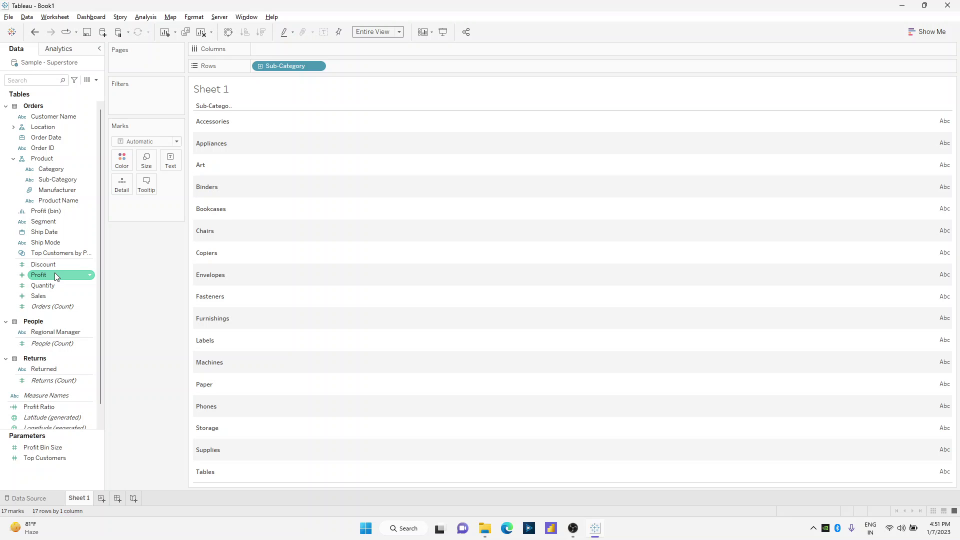
double_click(56, 277)
double_click(49, 296)
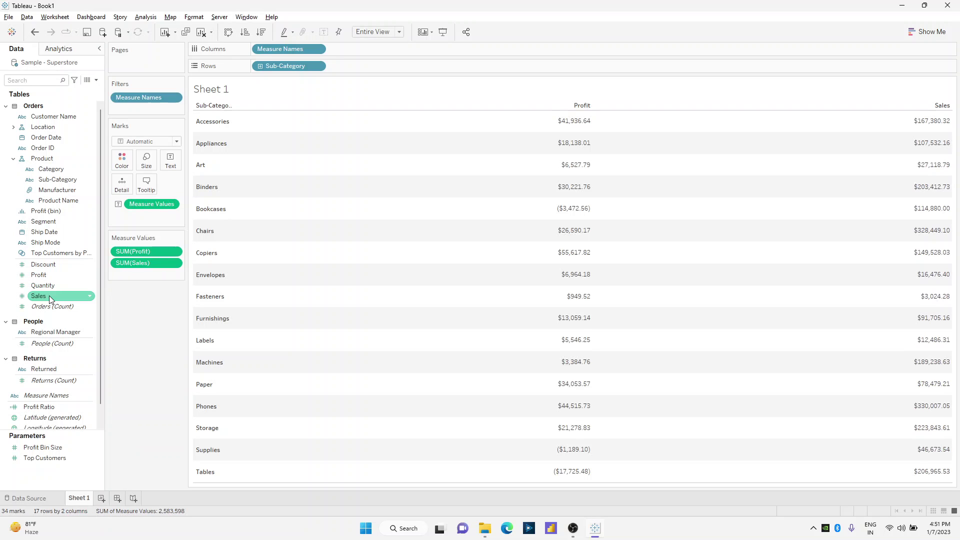
double_click(50, 406)
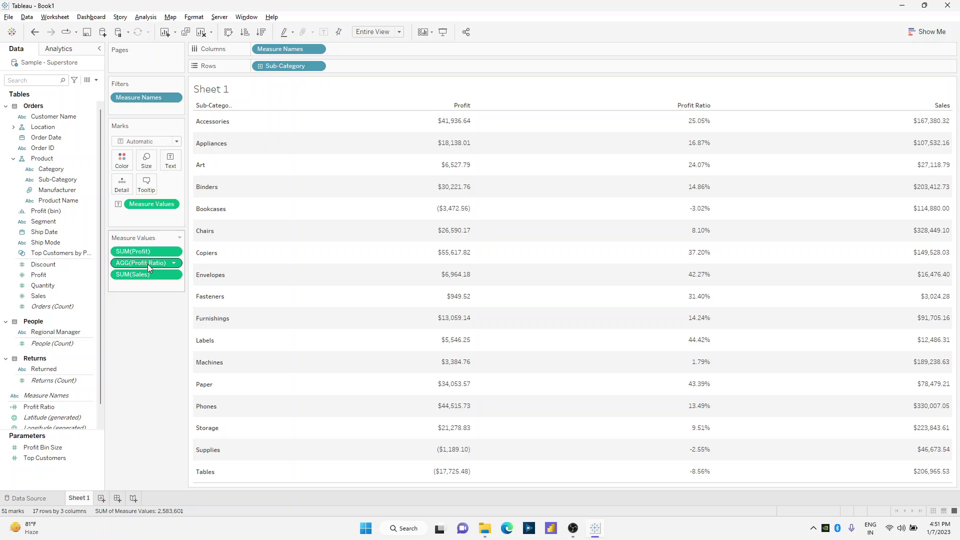
Move Profit Ratio after Sales, briefly try it on Color, then remove the colouring.
drag(148, 264, 149, 293)
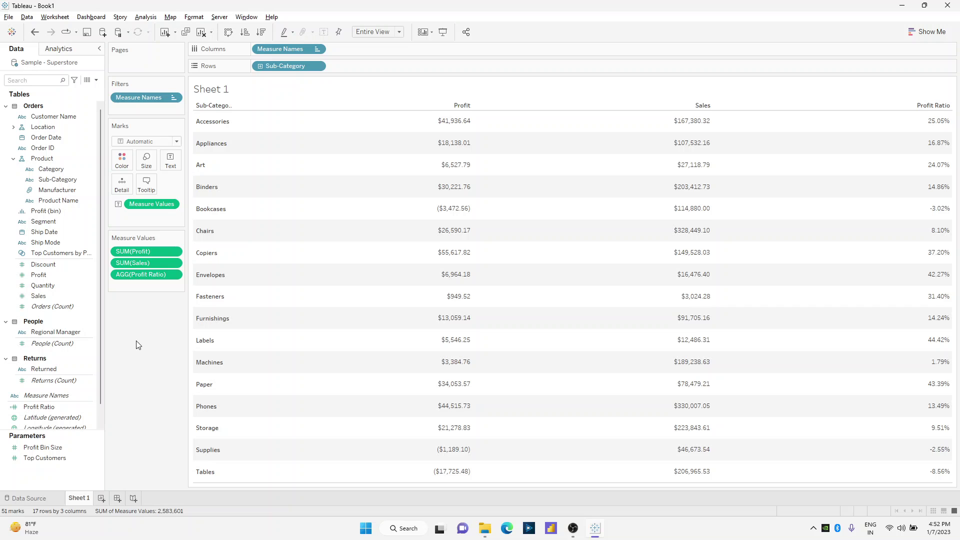
drag(144, 278, 123, 161)
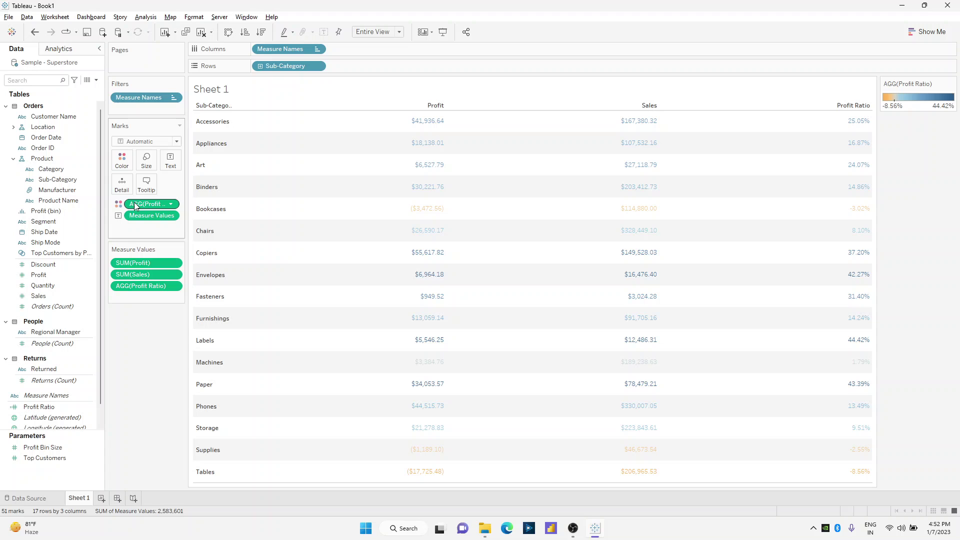
drag(143, 205, 129, 370)
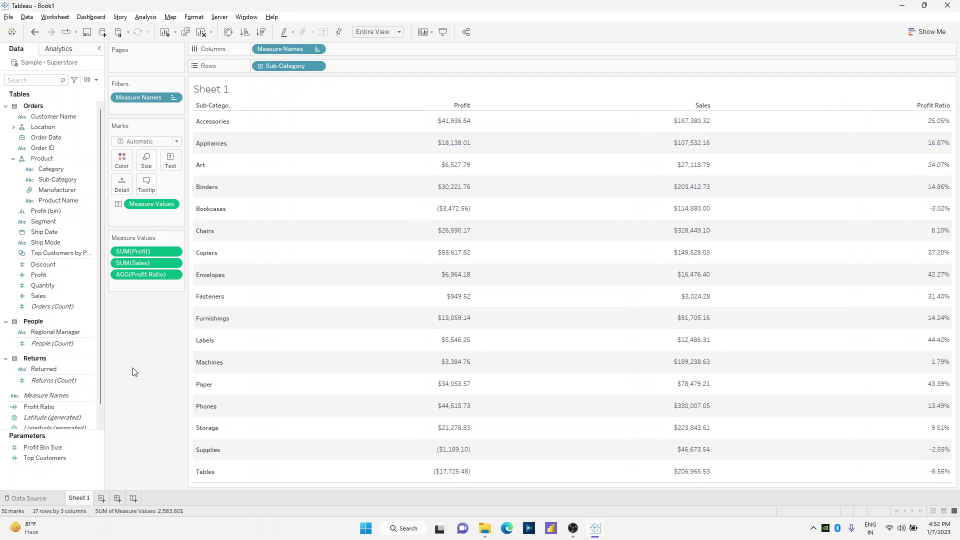
Colour the text by Measure Values, with separate legends for SUM(Profit), SUM(Sales) and AGG(Profit Ratio).
drag(151, 204, 126, 164)
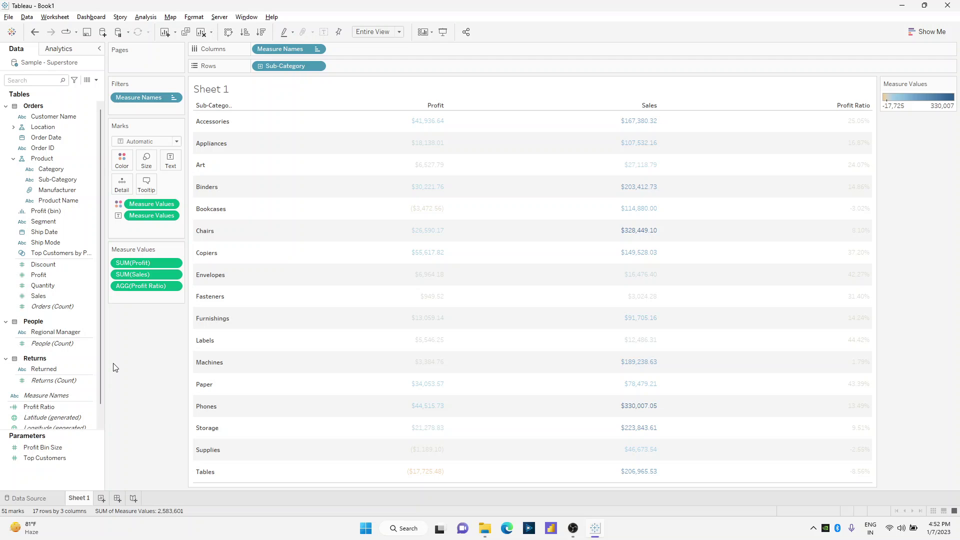
right_click(144, 205)
click(170, 226)
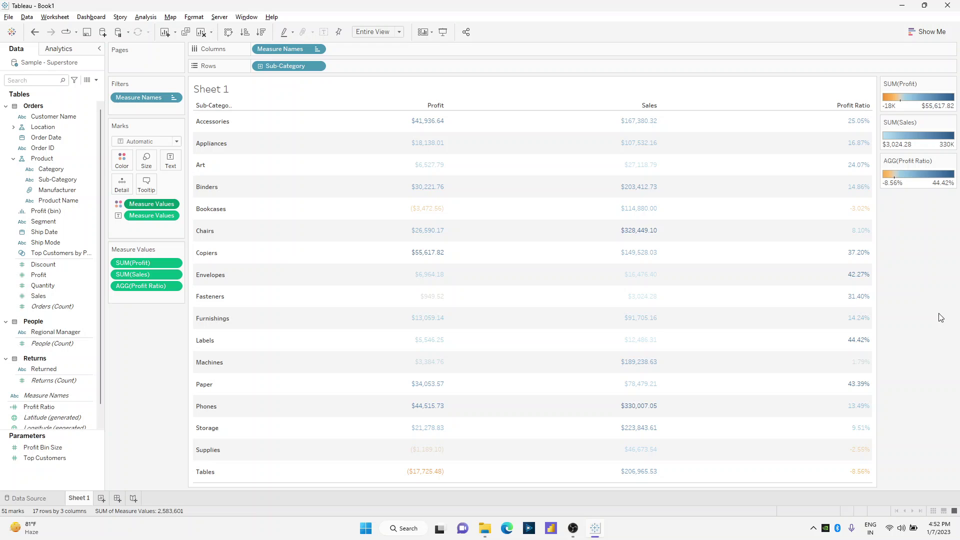
mouse_move(423, 120)
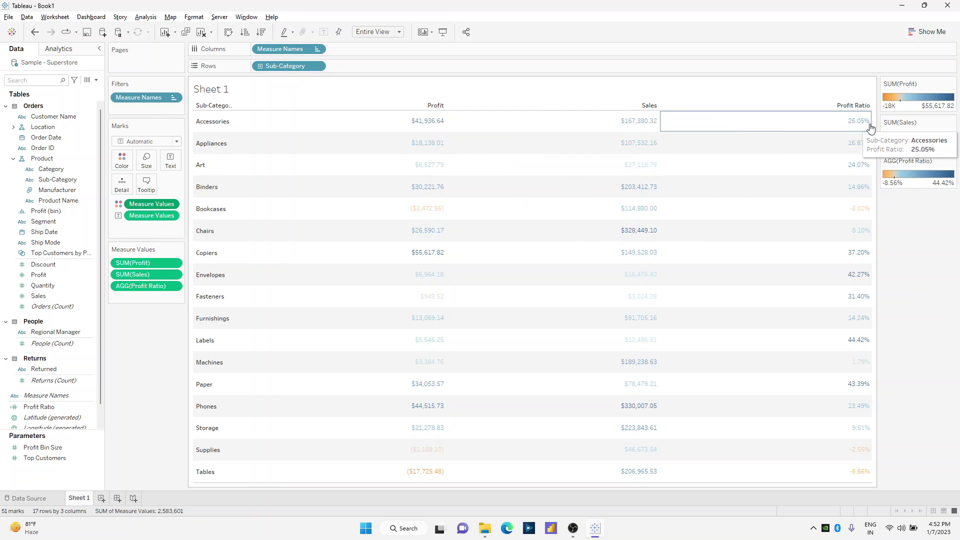
mouse_move(835, 121)
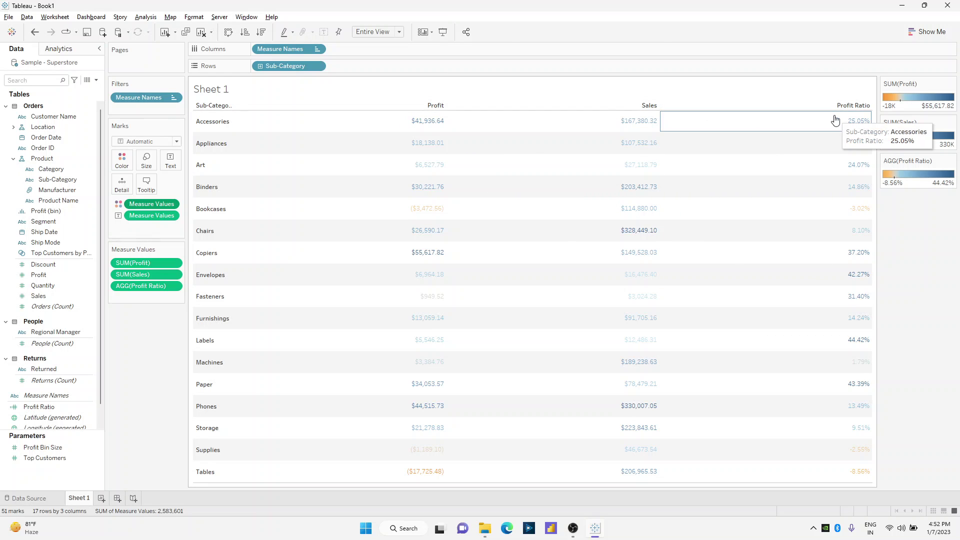
Set both end colours of the Profit colour scale to black and apply.
double_click(925, 105)
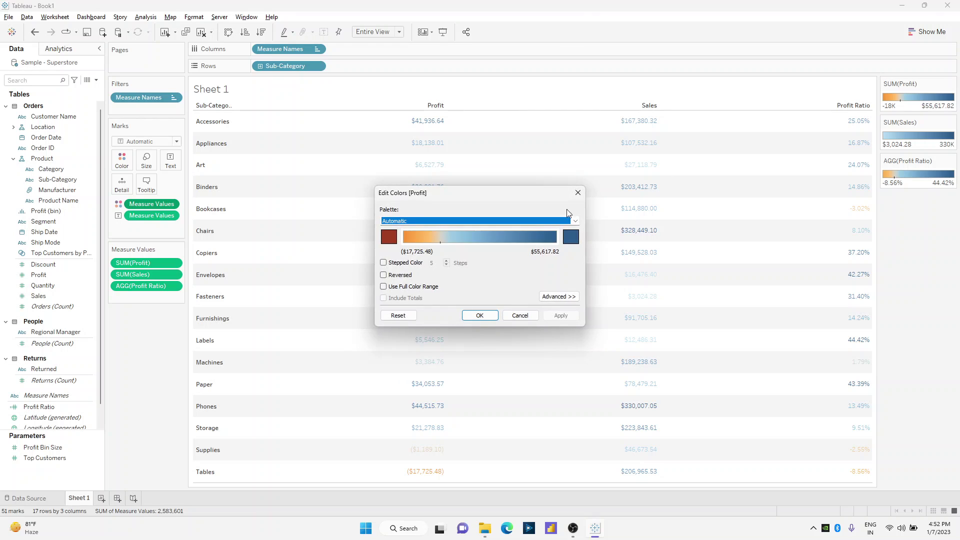
click(389, 237)
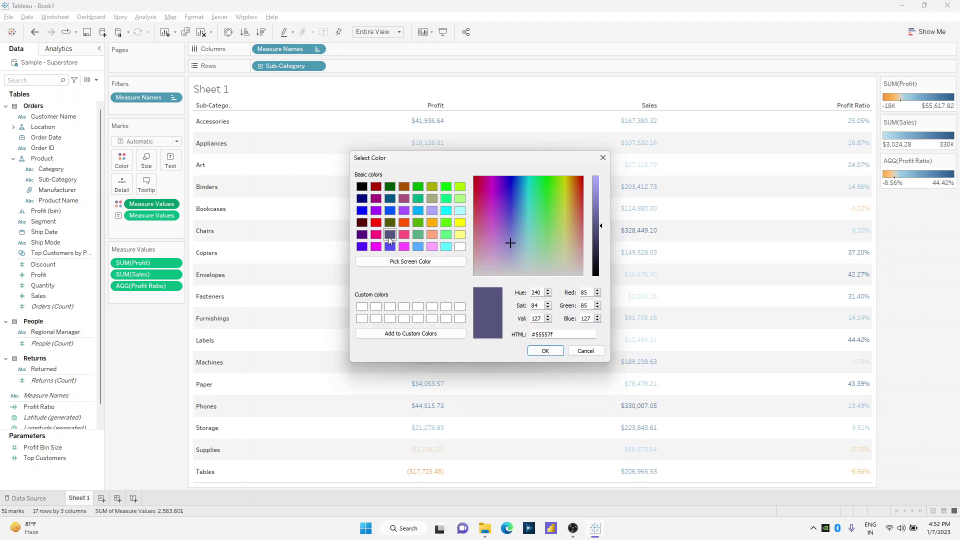
click(361, 187)
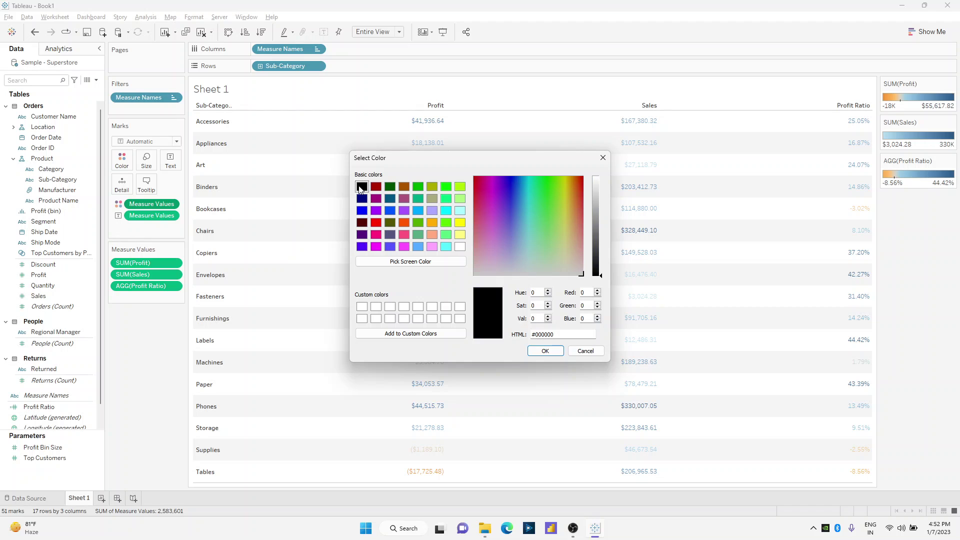
click(545, 351)
click(570, 237)
click(575, 235)
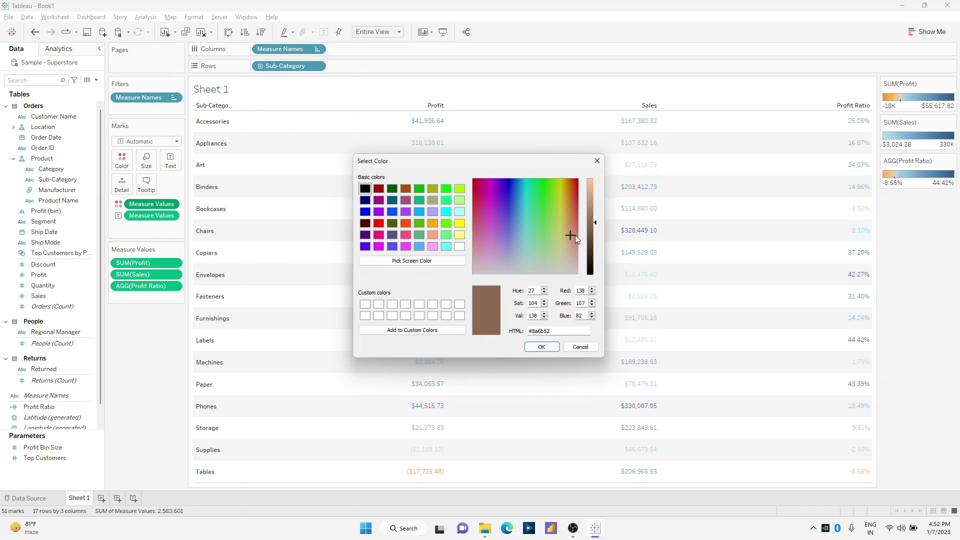
click(362, 187)
click(545, 351)
click(560, 316)
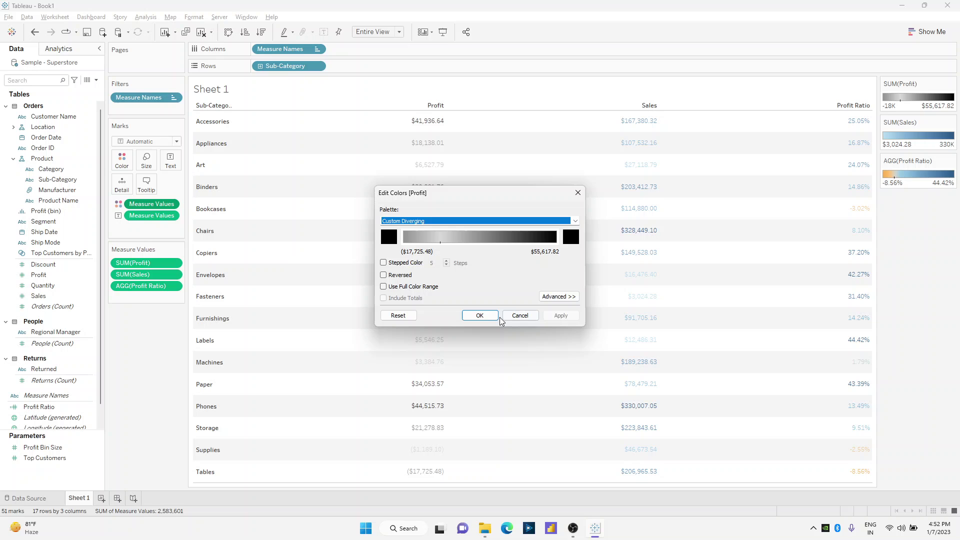
click(479, 316)
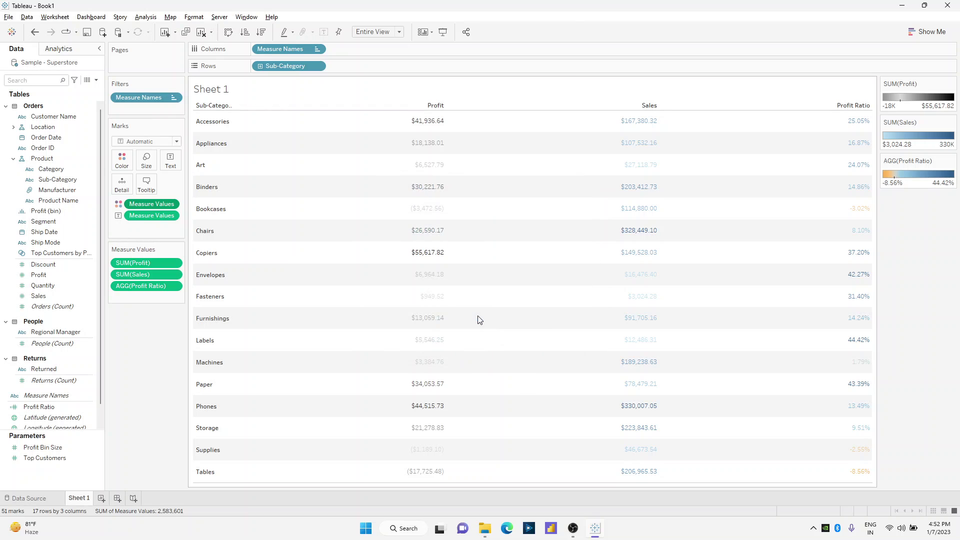
Make the Profit colours stepped with 2 steps.
double_click(900, 111)
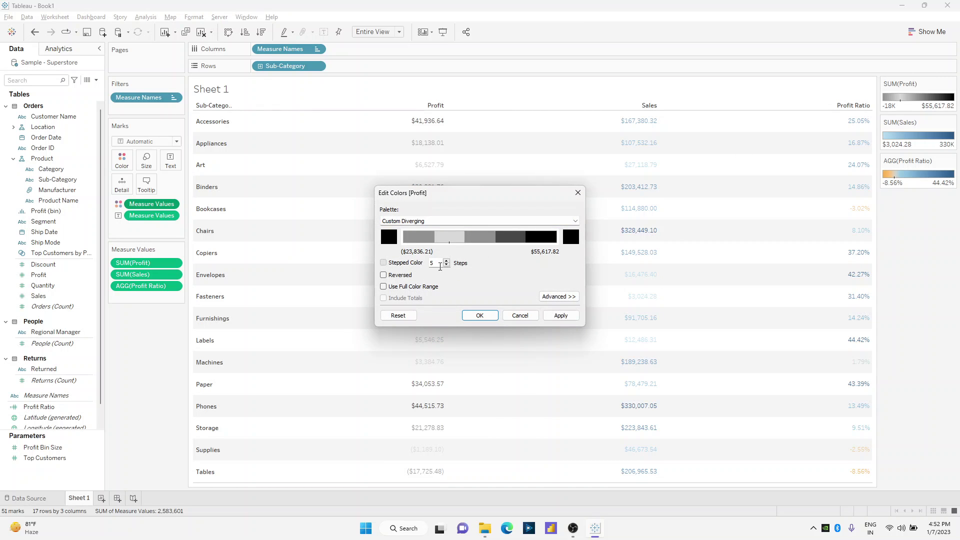
double_click(440, 267)
text(2)
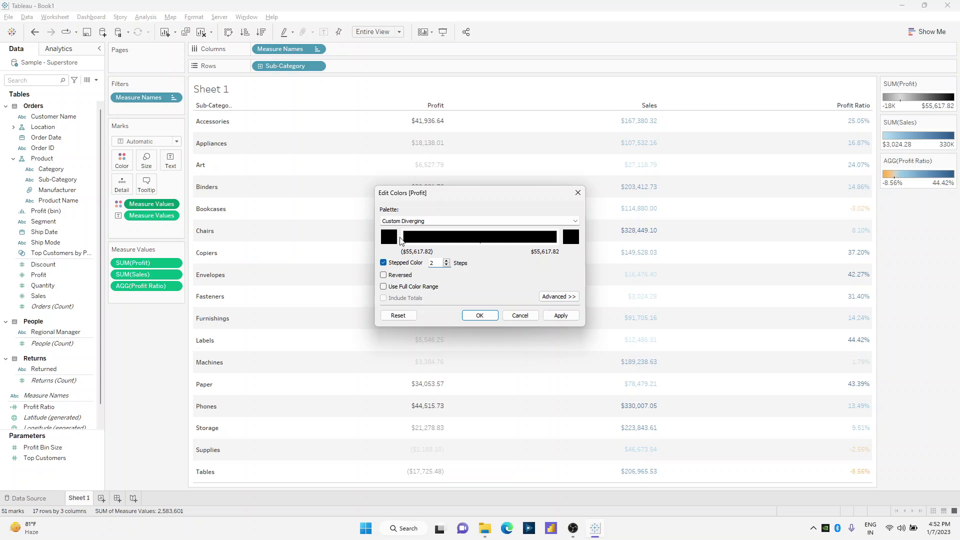
click(560, 315)
click(480, 315)
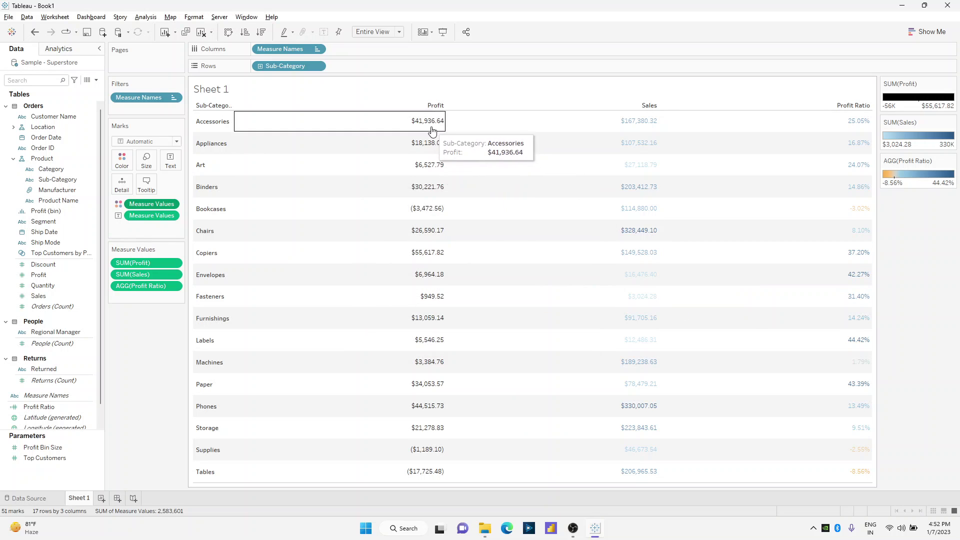
Give Sales the Red-Black-White Diverging palette with black at both ends.
double_click(912, 139)
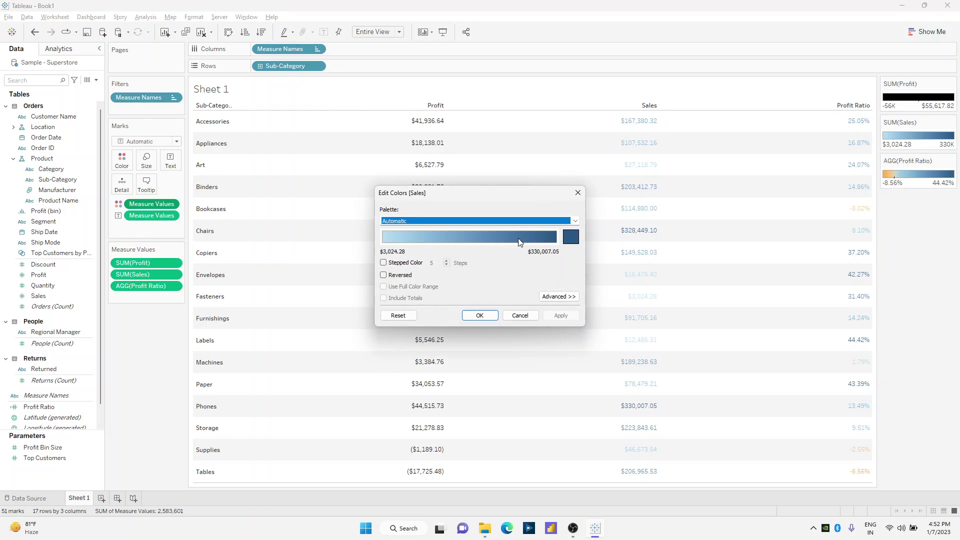
click(441, 221)
scroll(437, 333, down, 3)
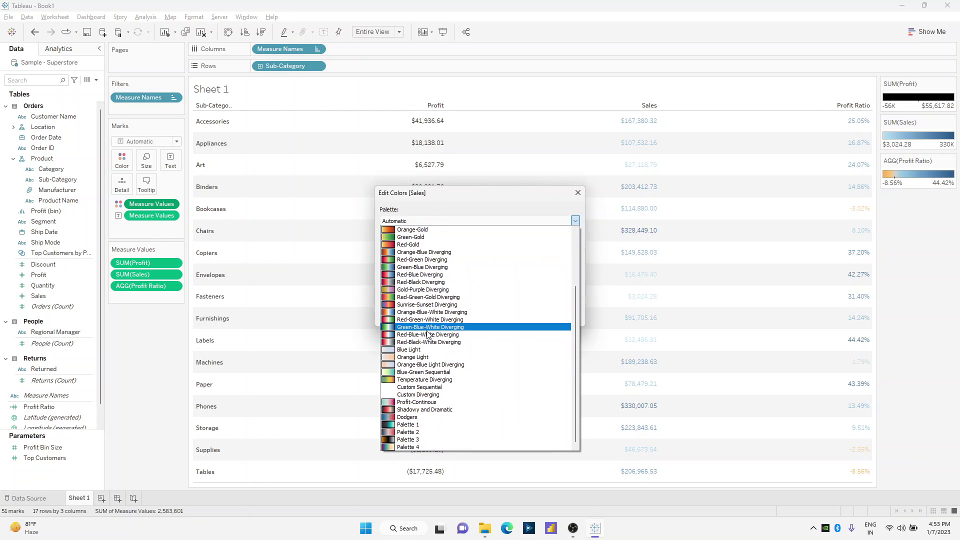
click(418, 343)
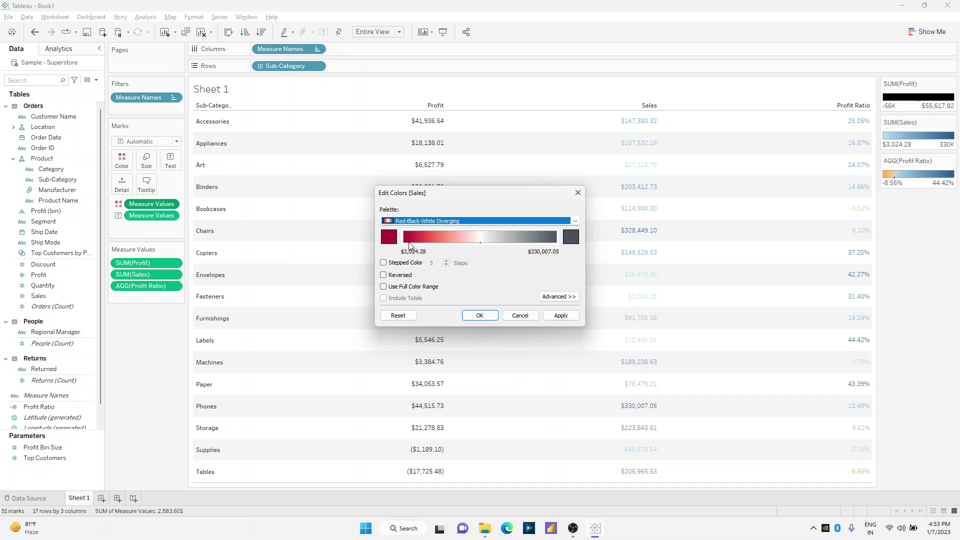
click(388, 242)
click(362, 187)
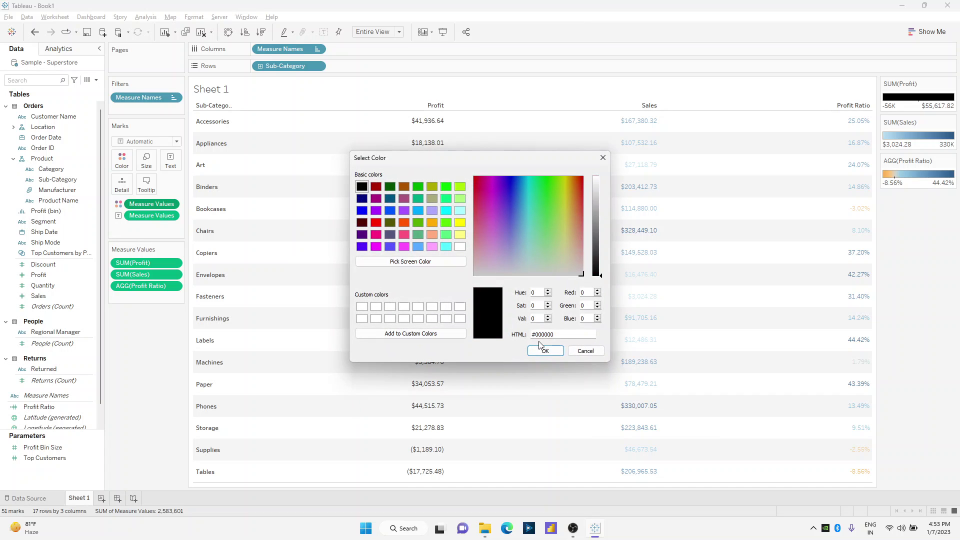
click(544, 350)
click(400, 226)
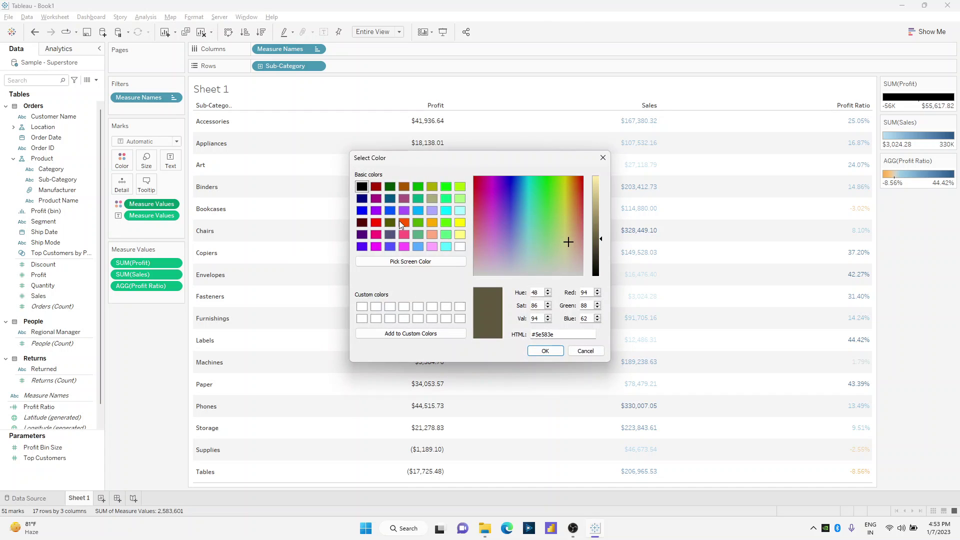
click(362, 187)
click(544, 351)
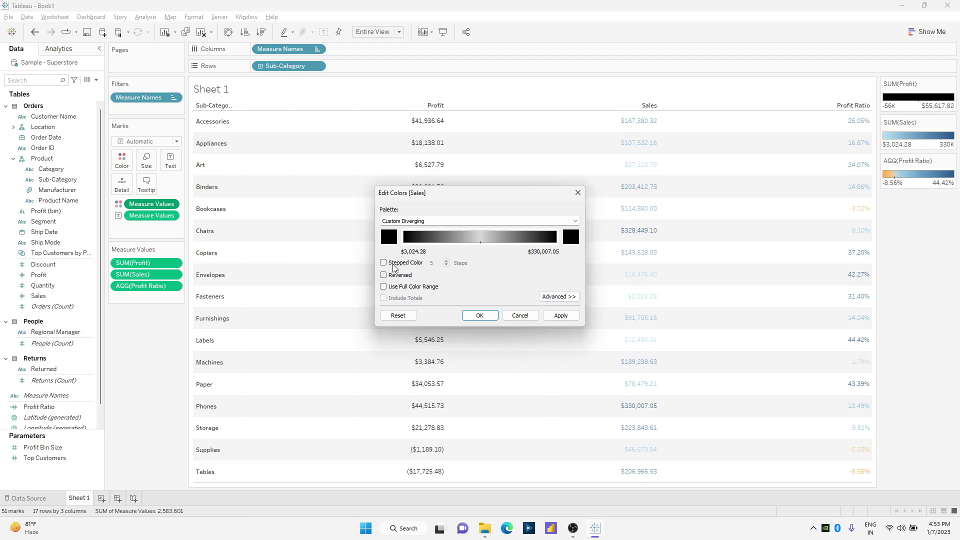
Make the Sales colours stepped with 2 steps, then open the Profit Ratio colour settings.
click(383, 262)
double_click(432, 263)
text(2)
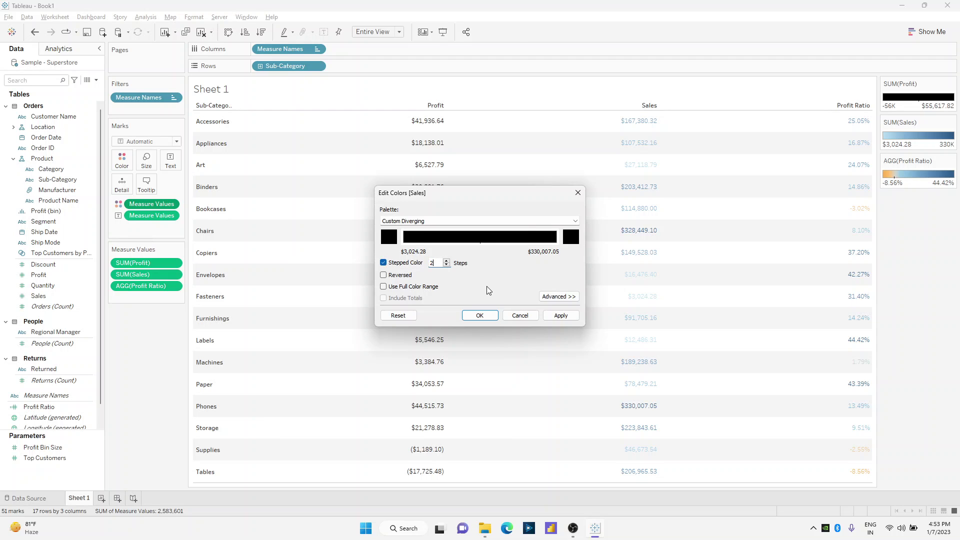
click(560, 315)
click(480, 315)
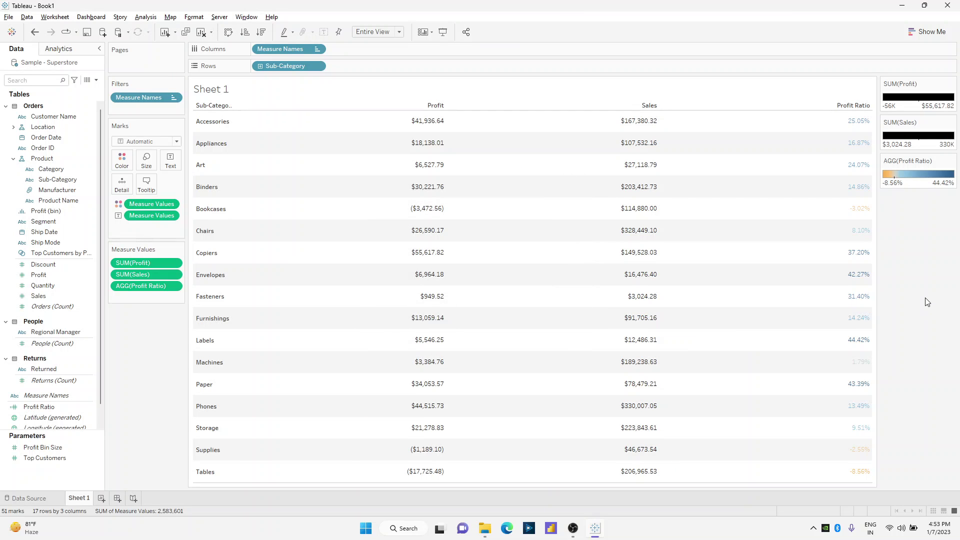
double_click(926, 188)
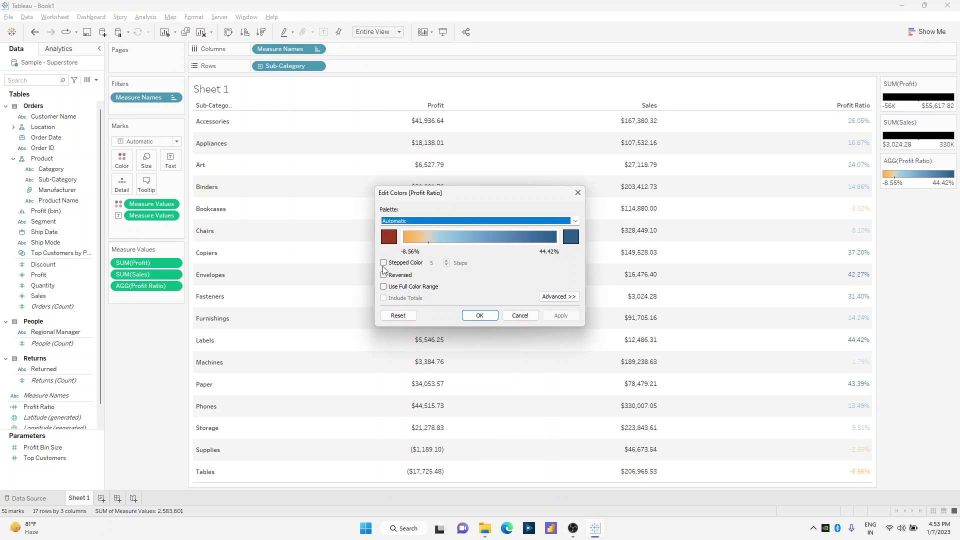
Turn on Stepped Color with 2 steps for Profit Ratio.
key(Tab)
key(space)
key(Tab)
text(2)
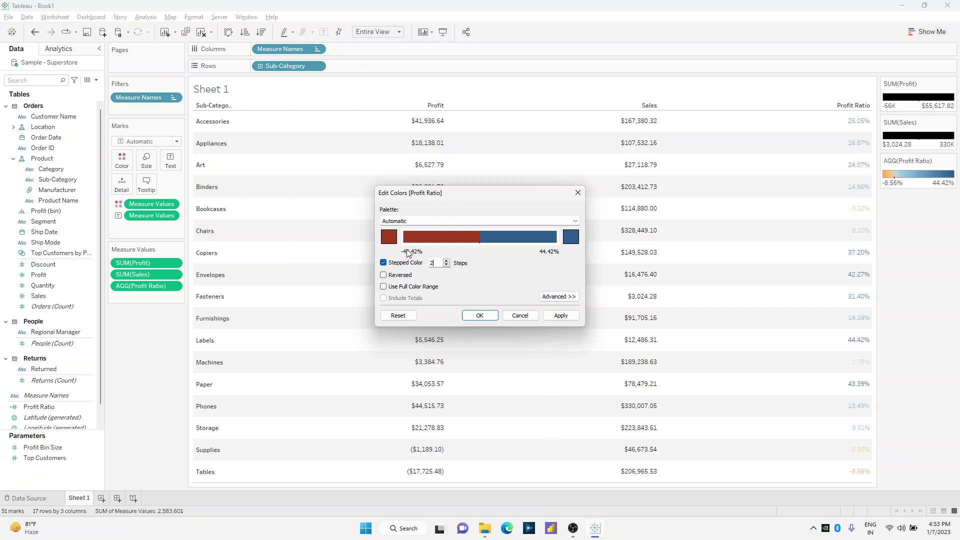
Set the negative end to dark red and the positive end to dark green.
click(390, 238)
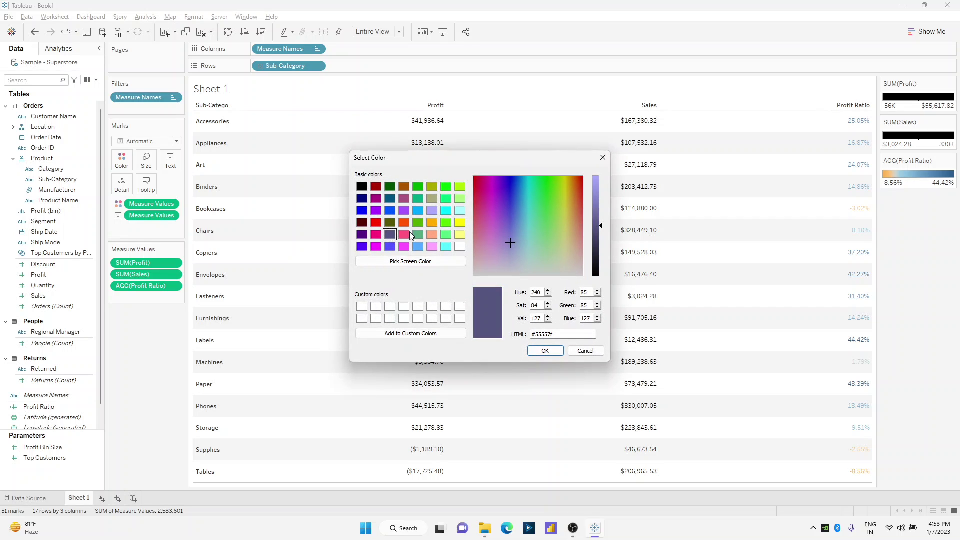
click(375, 222)
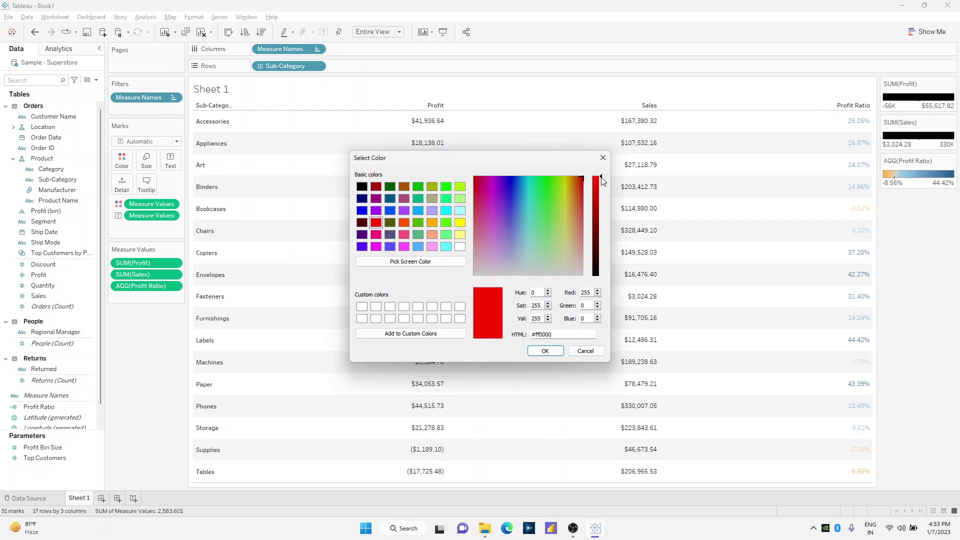
drag(605, 179, 604, 198)
click(546, 350)
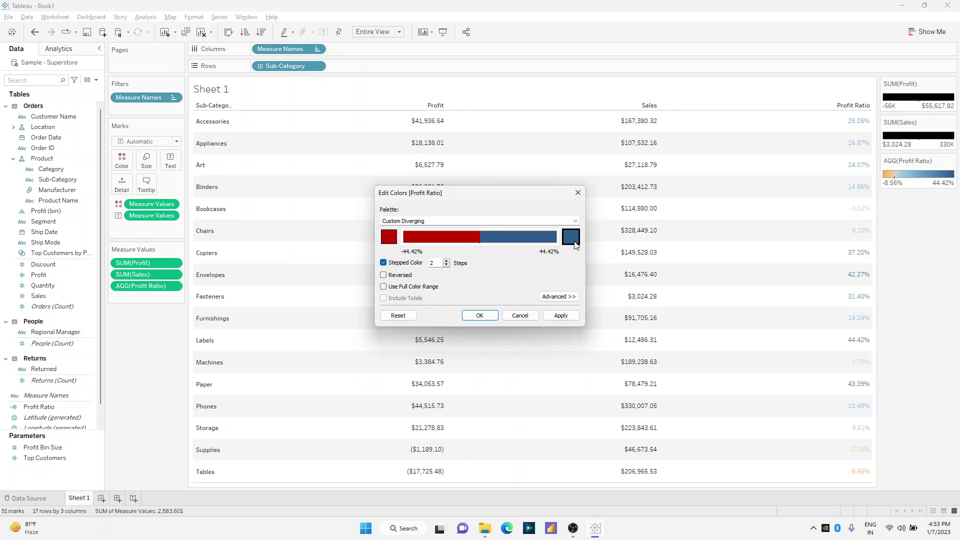
click(571, 237)
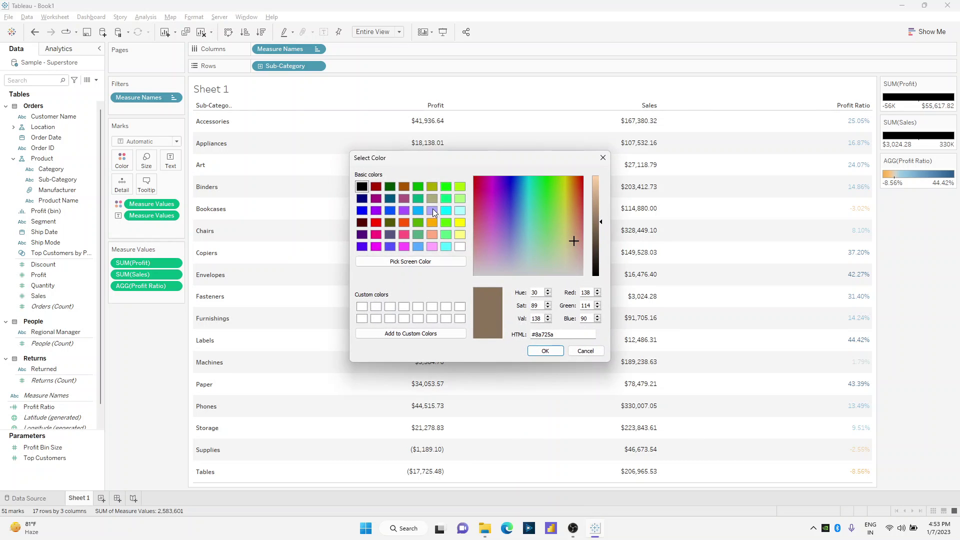
click(390, 187)
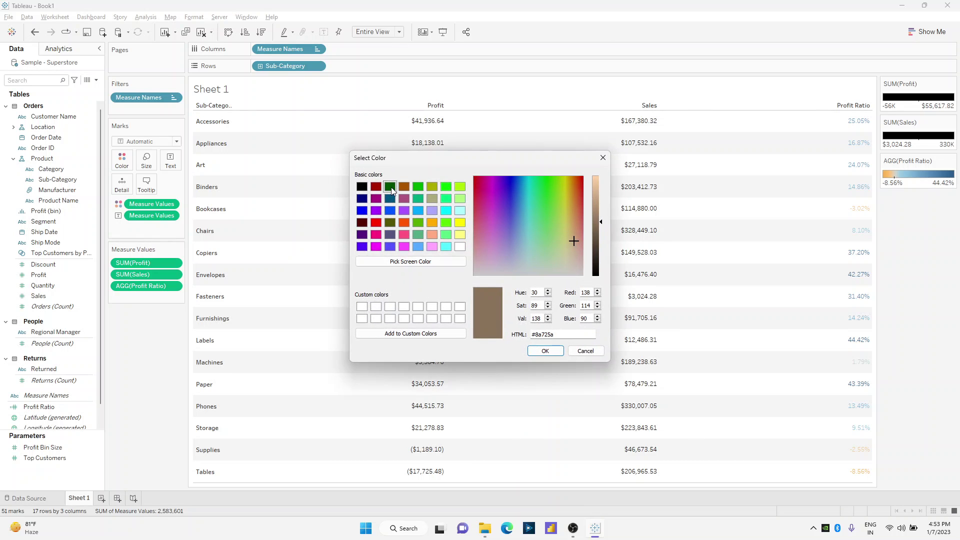
click(535, 352)
click(561, 315)
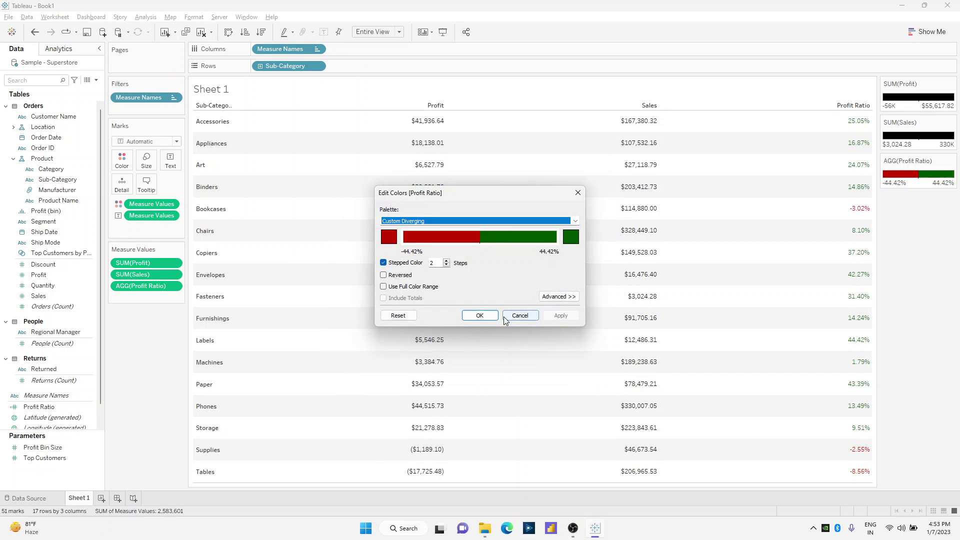
click(481, 316)
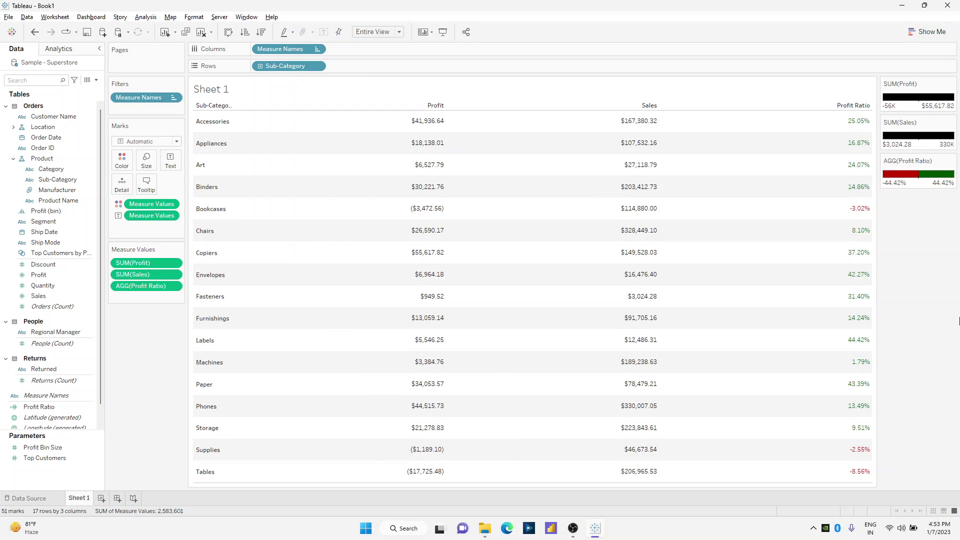
Enlarge the table's numbers using the Marks card Size slider.
click(153, 163)
click(187, 185)
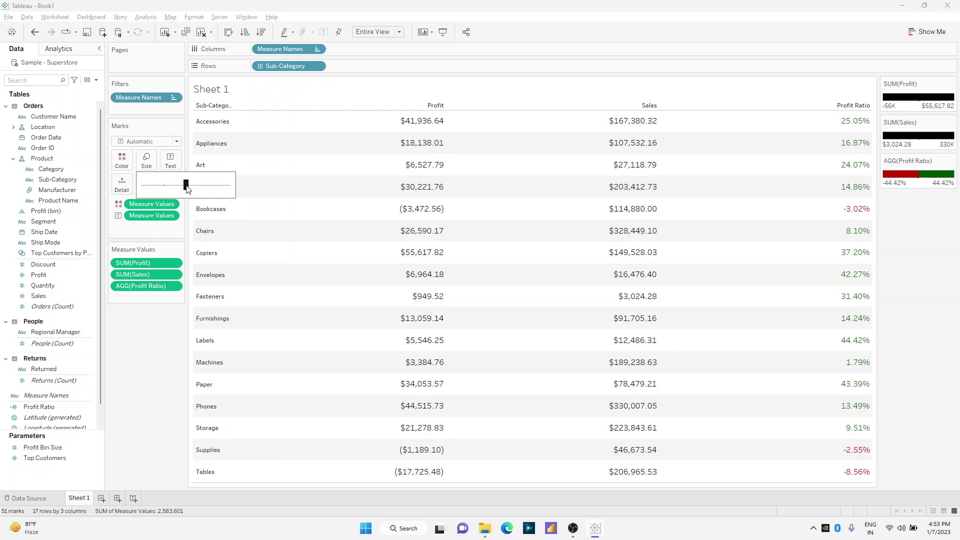
click(148, 367)
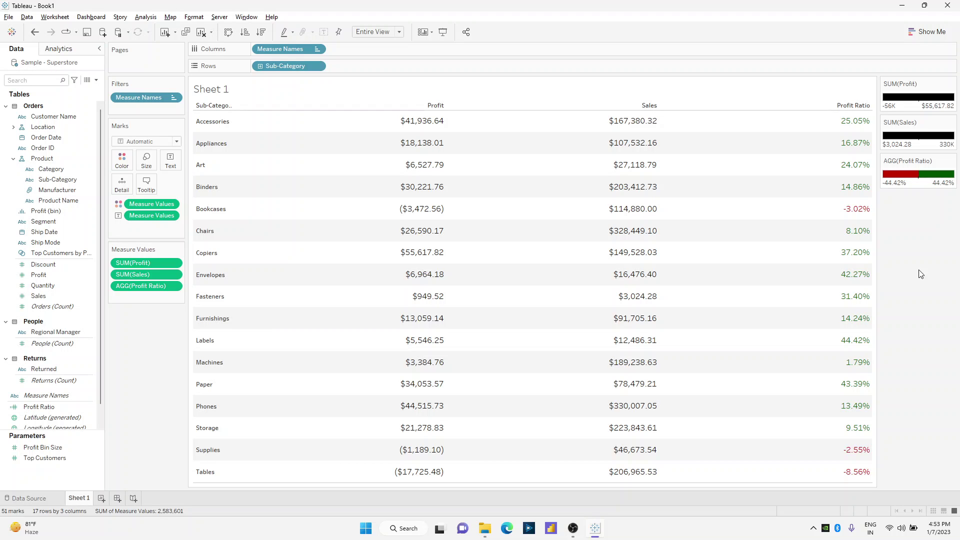
Show Column Grand Totals from Analysis > Totals.
click(153, 18)
mouse_move(165, 117)
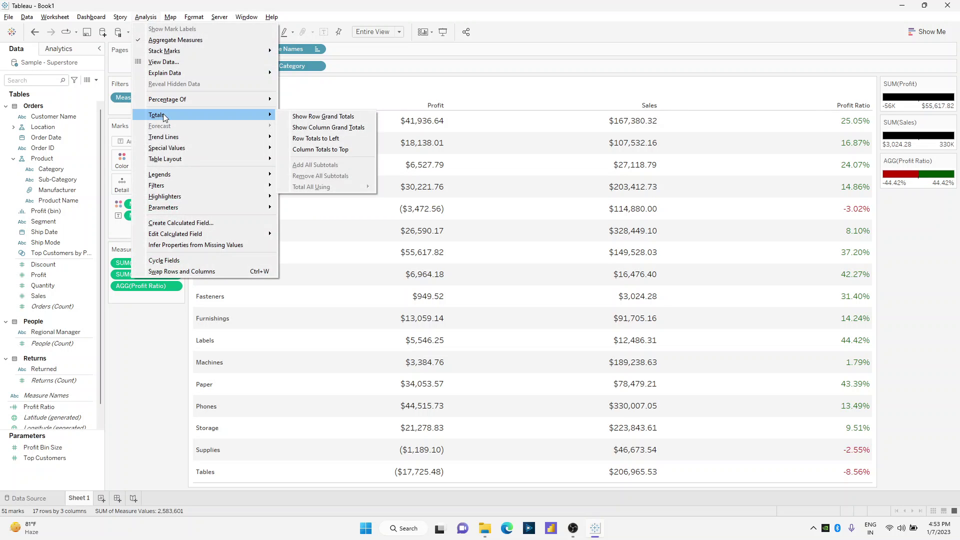
click(328, 129)
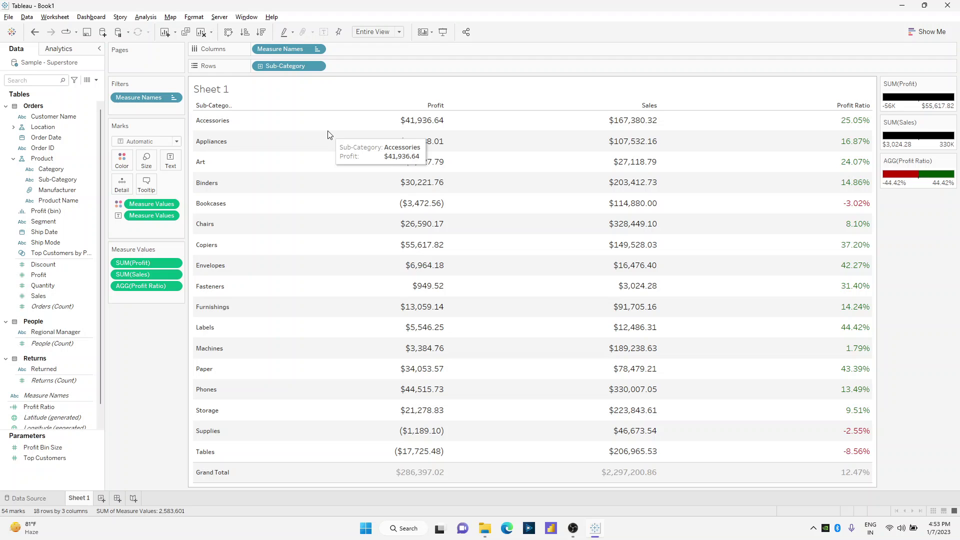
Move the column totals to the top of the table.
click(145, 17)
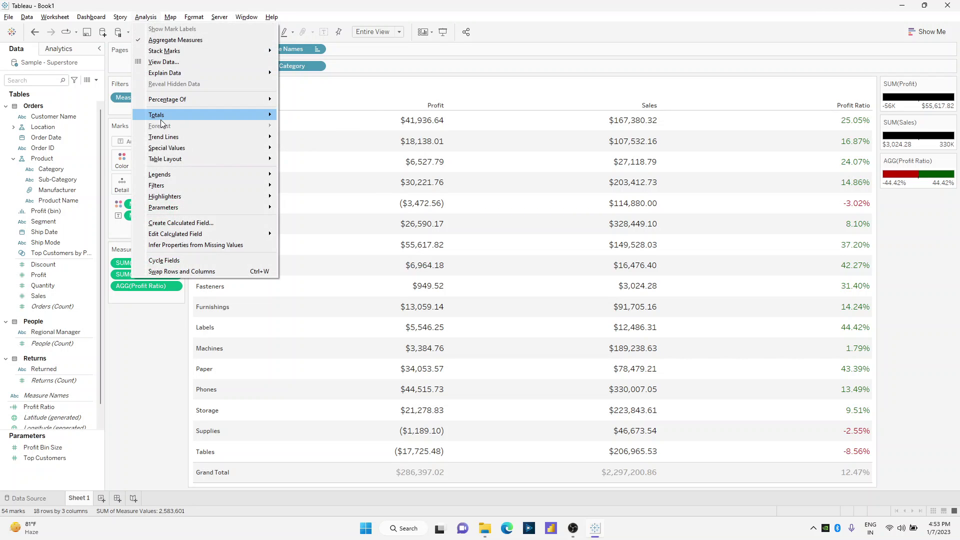
mouse_move(163, 118)
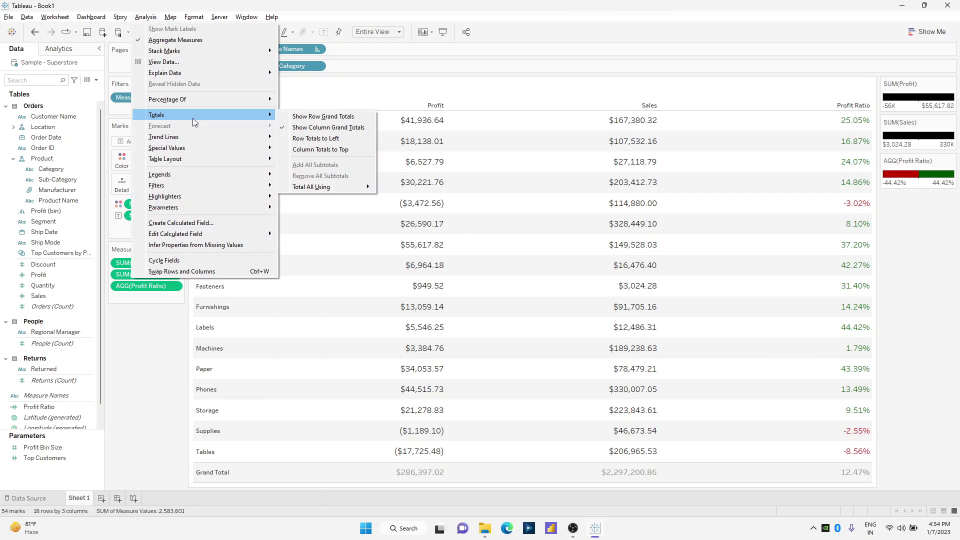
click(333, 150)
mouse_move(823, 129)
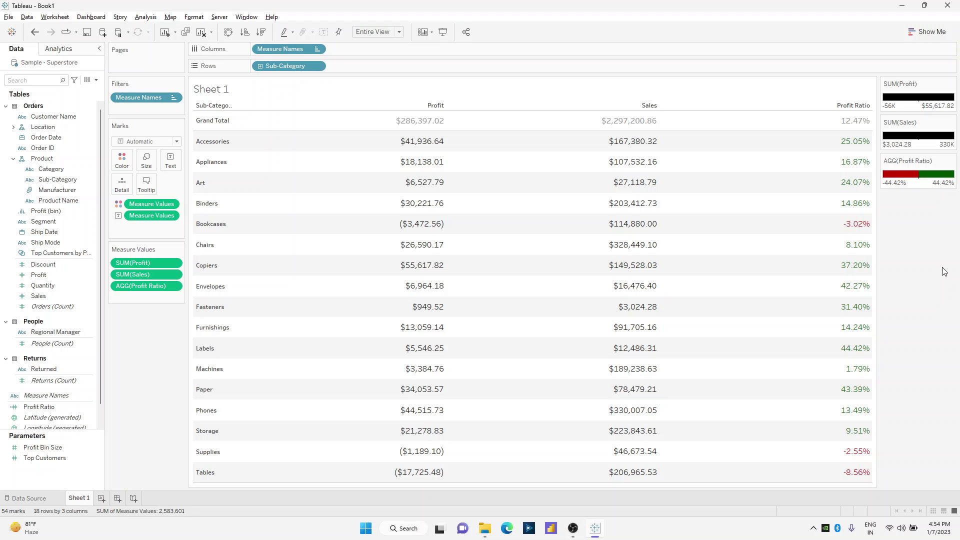
mouse_move(864, 122)
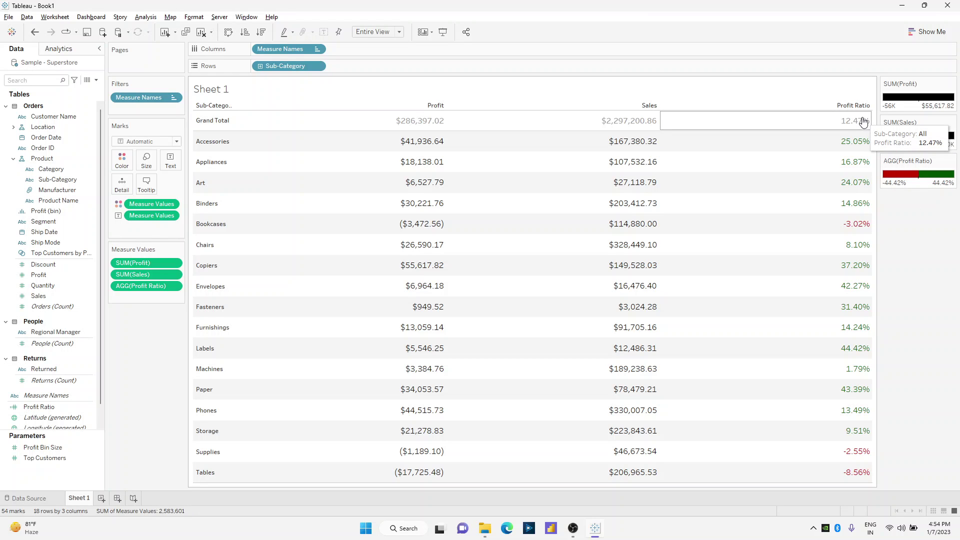
mouse_move(855, 269)
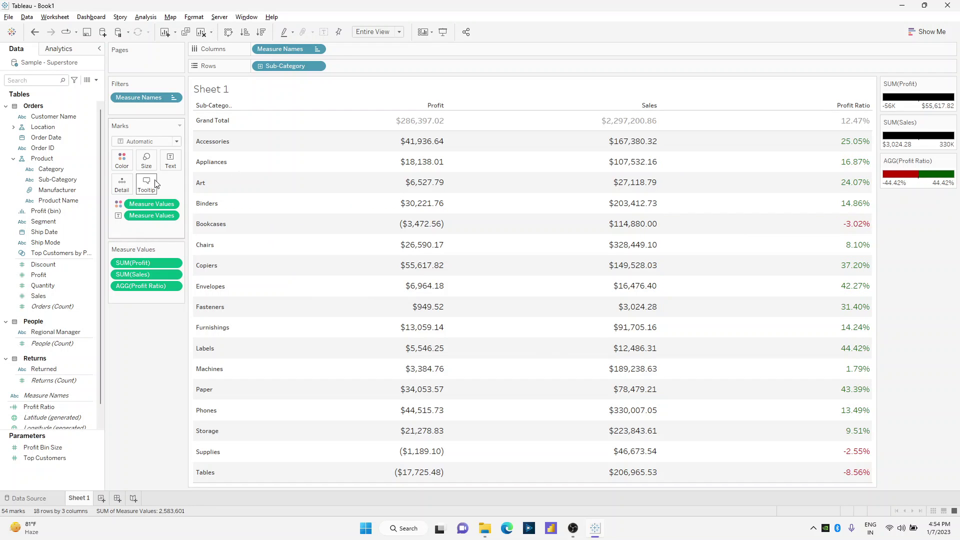
Include totals in the Profit Ratio colour scale so the 12.47% Grand Total turns green.
double_click(925, 179)
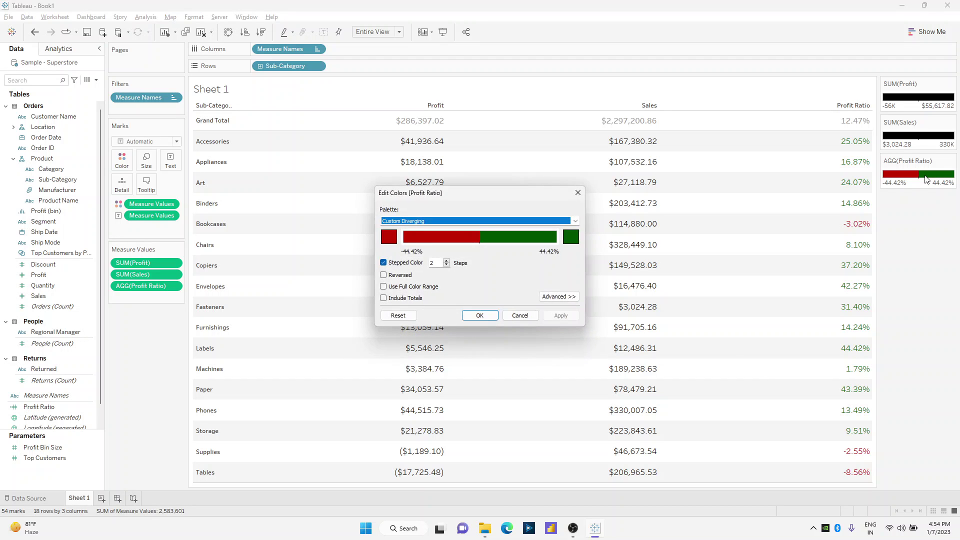
click(414, 300)
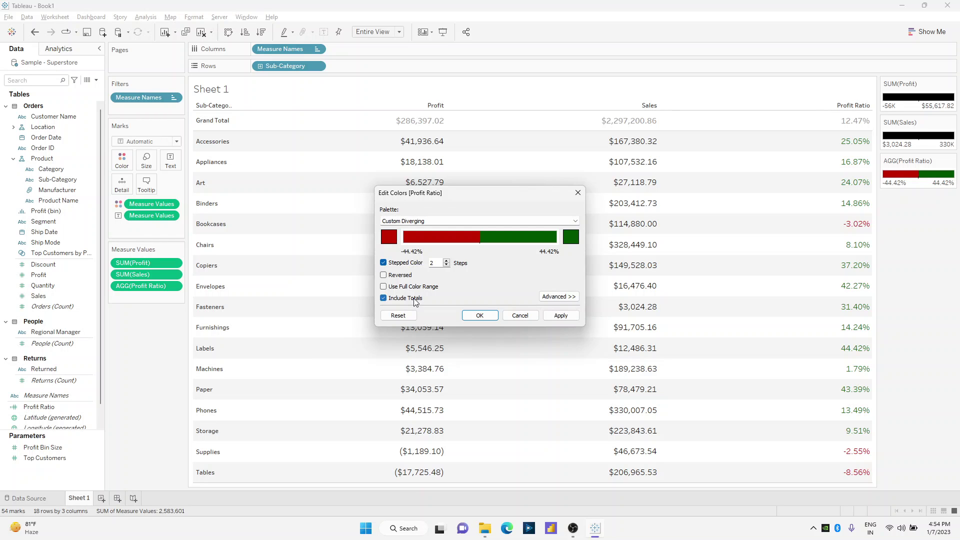
click(561, 315)
click(479, 315)
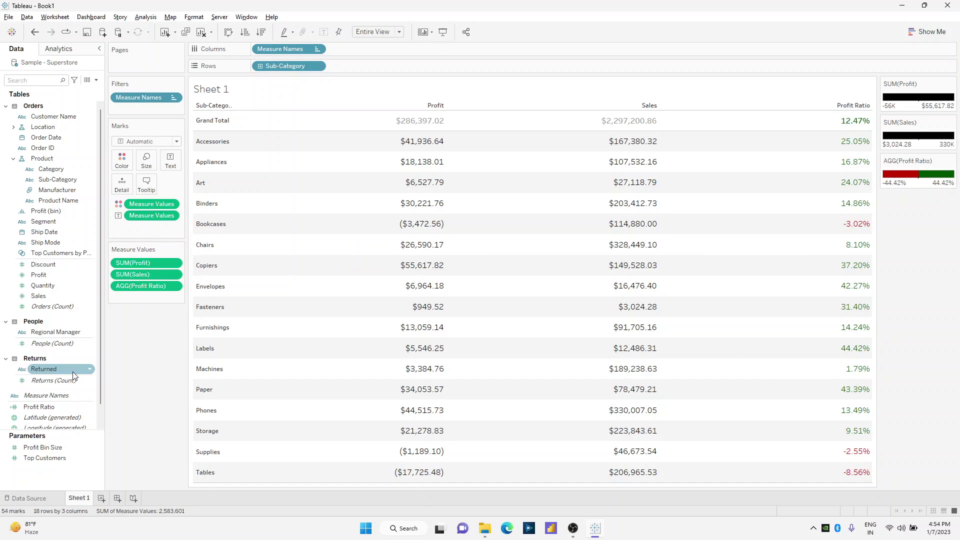
Show a Regional Manager filter and filter Order Date by Month/Year to November and December 2022.
click(52, 331)
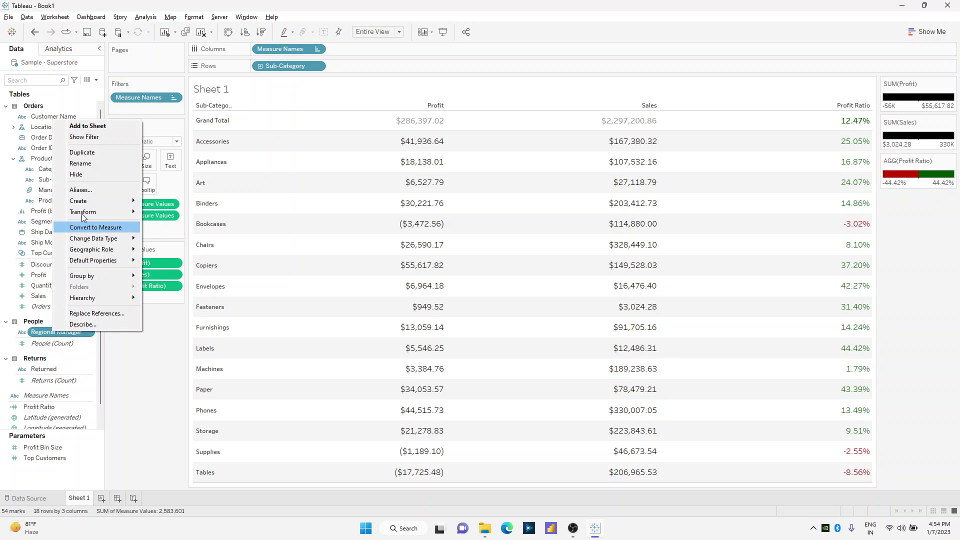
click(99, 137)
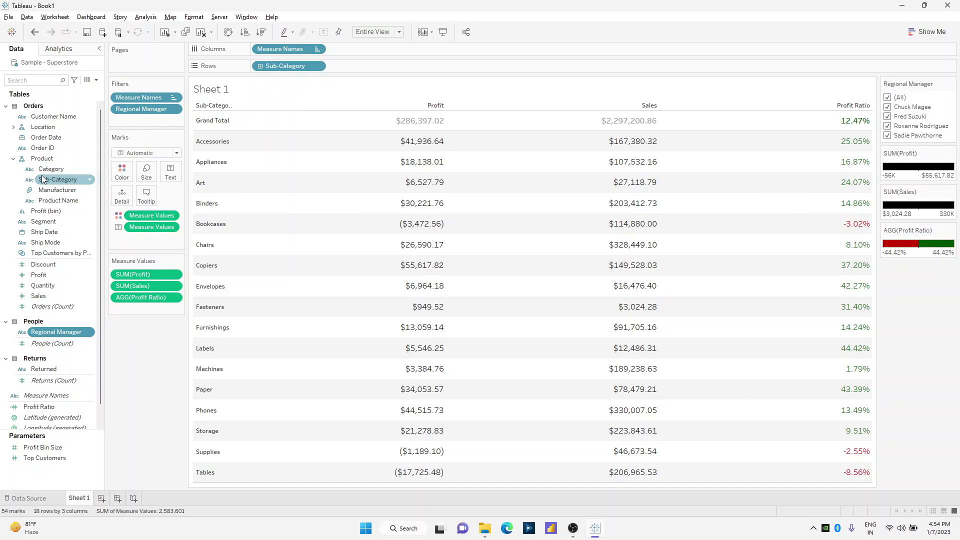
drag(59, 142, 141, 116)
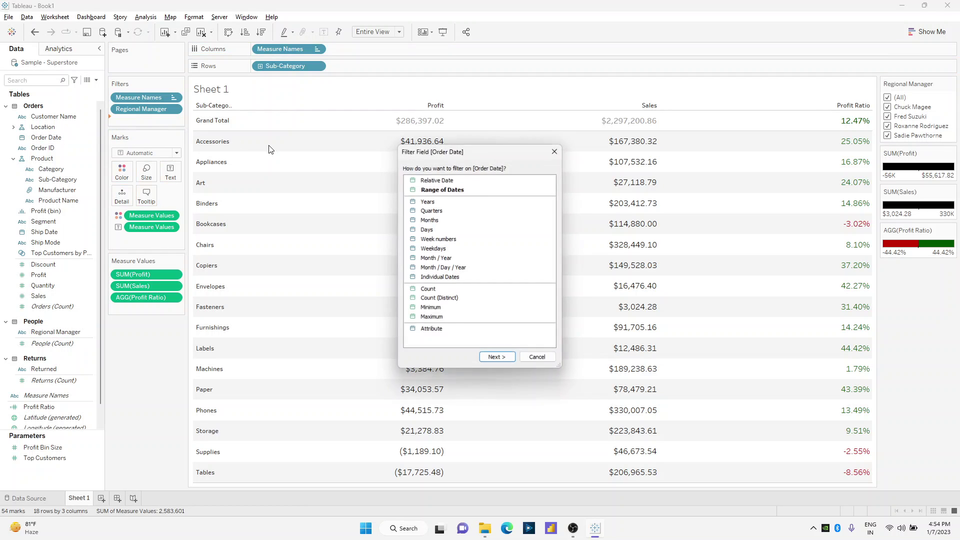
click(463, 258)
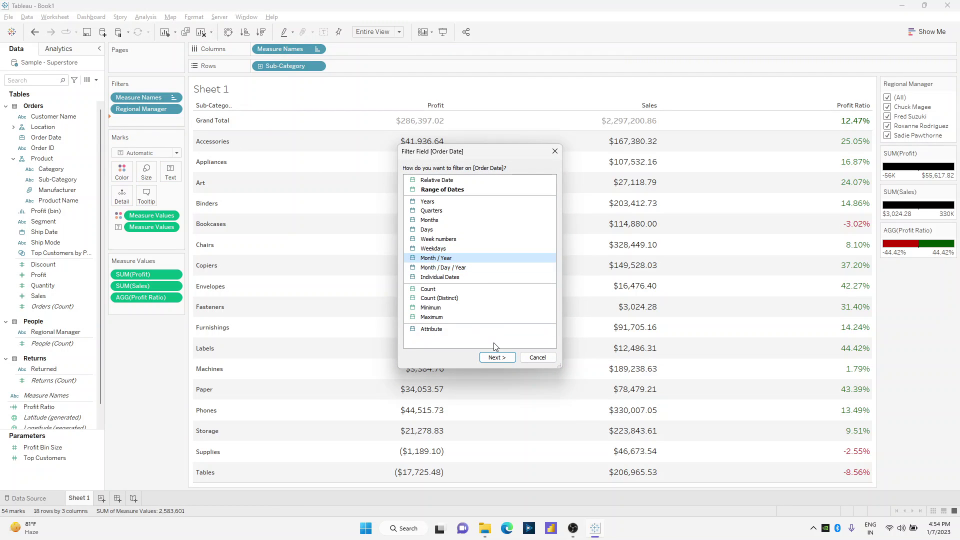
click(503, 358)
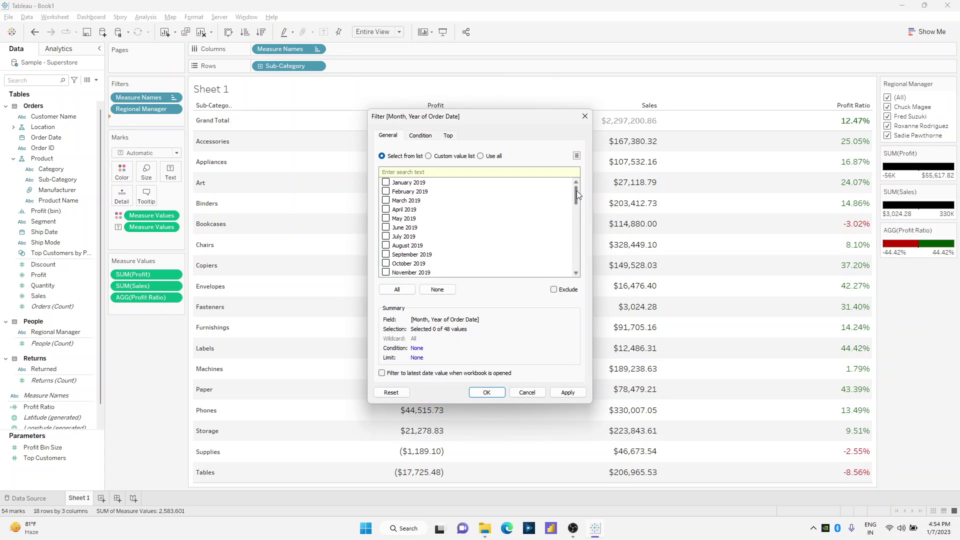
click(576, 274)
click(386, 272)
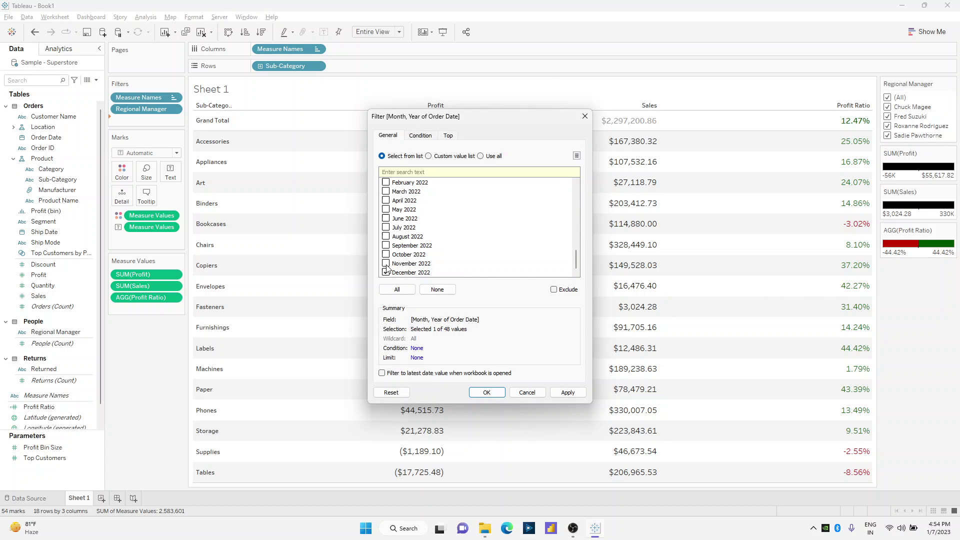
click(386, 263)
click(486, 392)
Limit the Regional Manager filter to two managers, giving 17 sub-categories and a 6.94% Grand Total Profit Ratio.
click(888, 97)
click(888, 126)
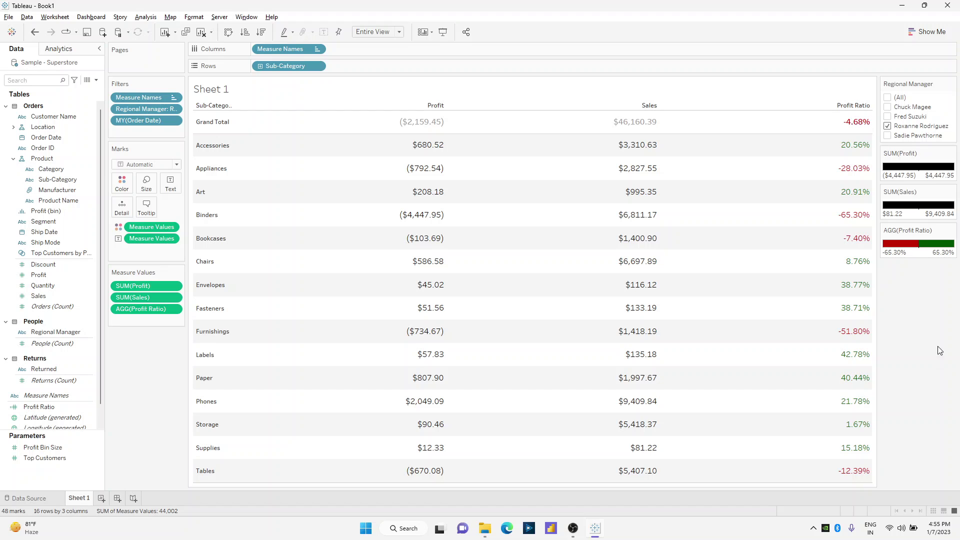
mouse_move(859, 130)
click(888, 137)
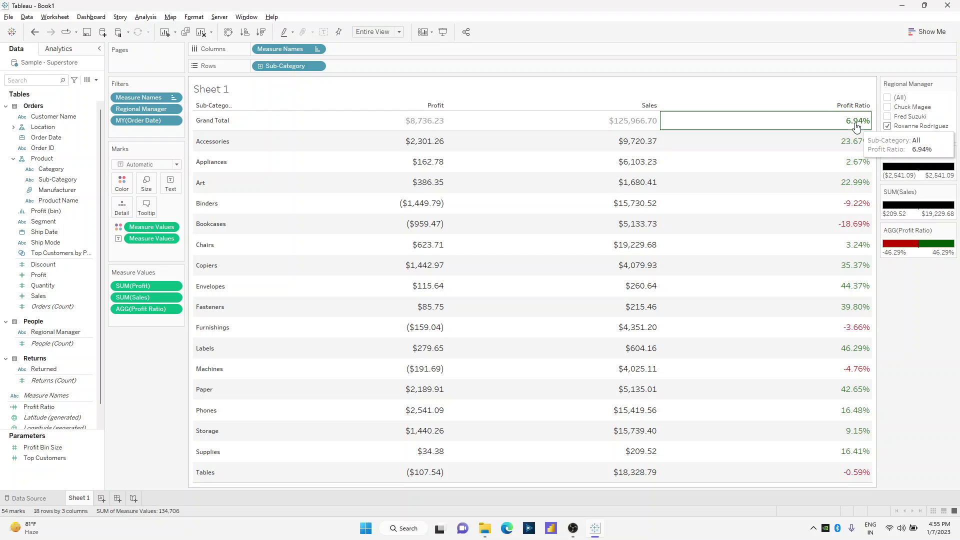